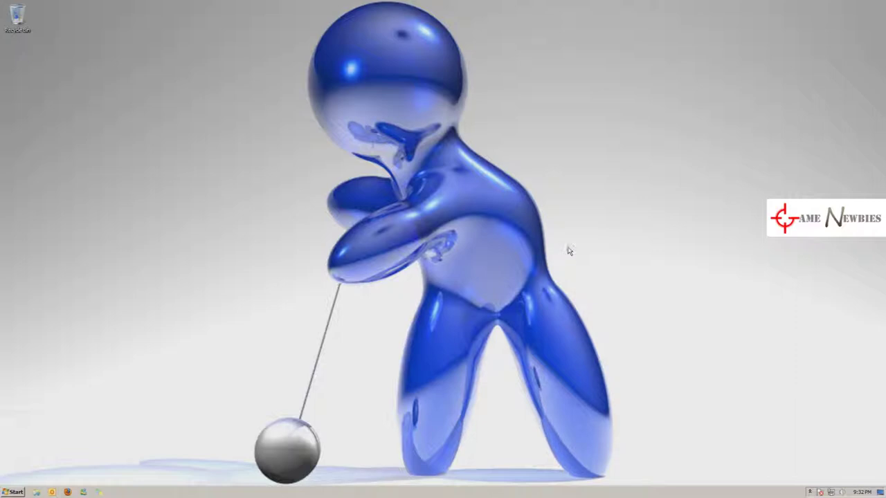
- Open CD Catalog Expert and look through the contents of discs DVD 77, DVD 76 and FSX 14, including FSX 14's Applications folder
left_click(7, 492)
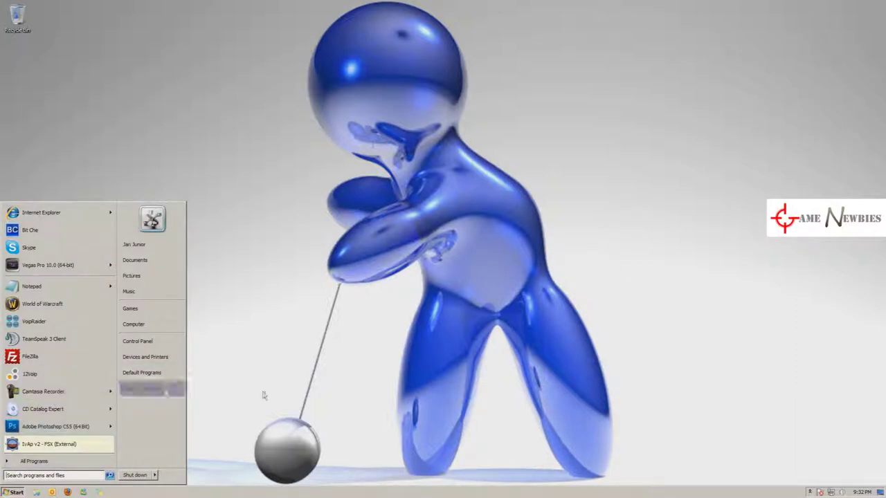
left_click(43, 409)
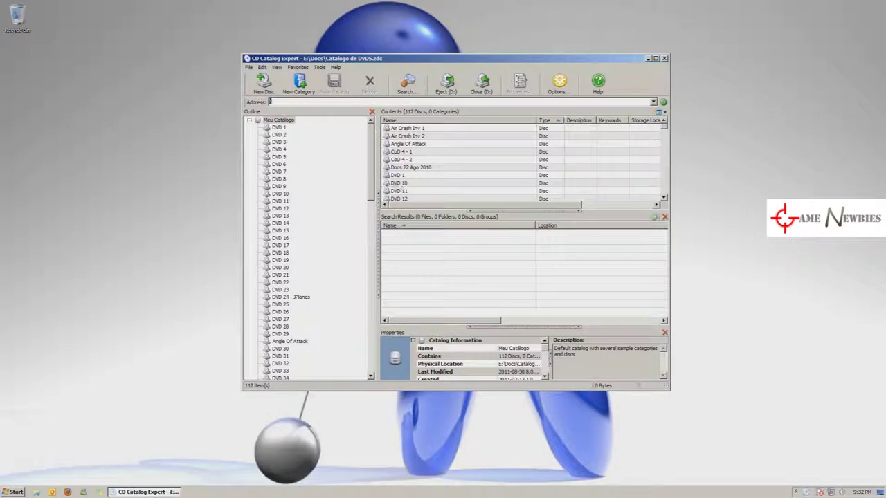
scroll(370, 183, "down", 15)
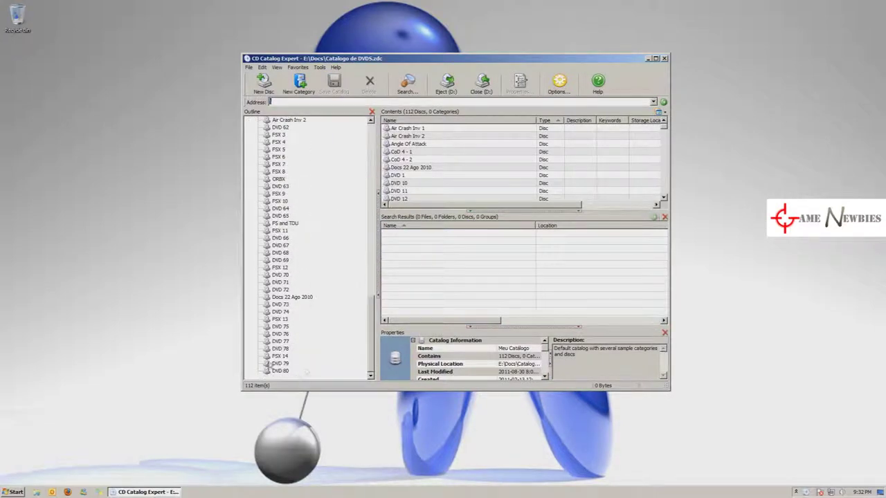
left_click(280, 342)
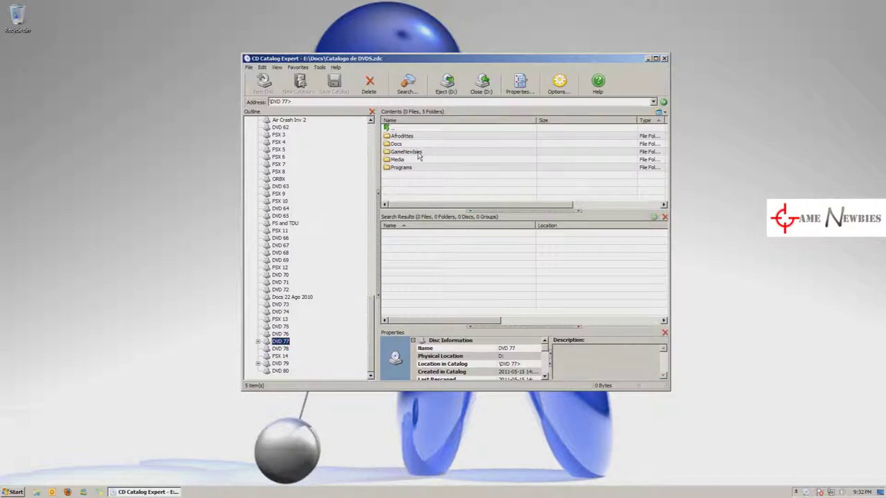
left_click(279, 333)
left_click(279, 356)
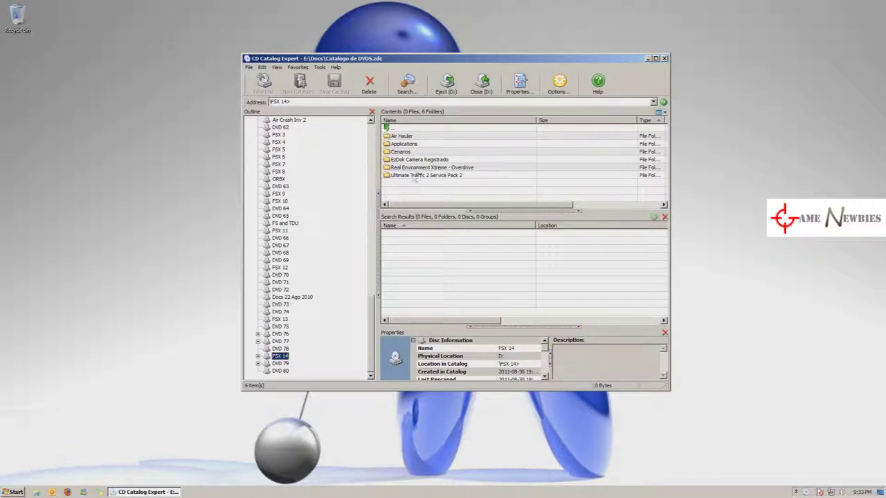
double_click(416, 144)
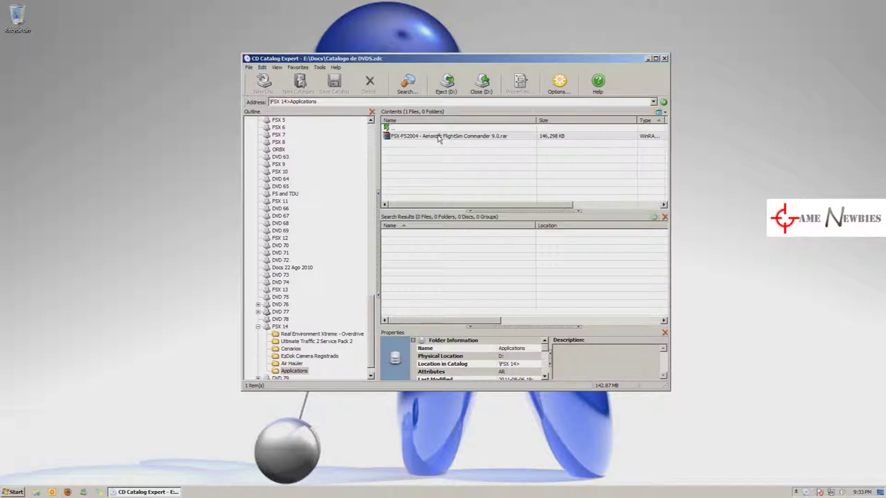
scroll(374, 324, "down", 1)
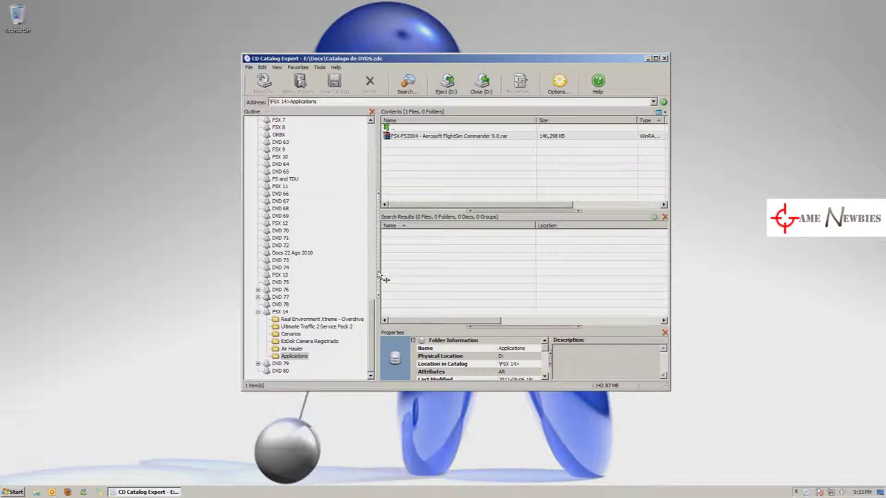
- Locate the Active Sky Evolution folder under Games\Flight Simulator X on the catalogued disc DVD 79
left_click(281, 363)
double_click(426, 160)
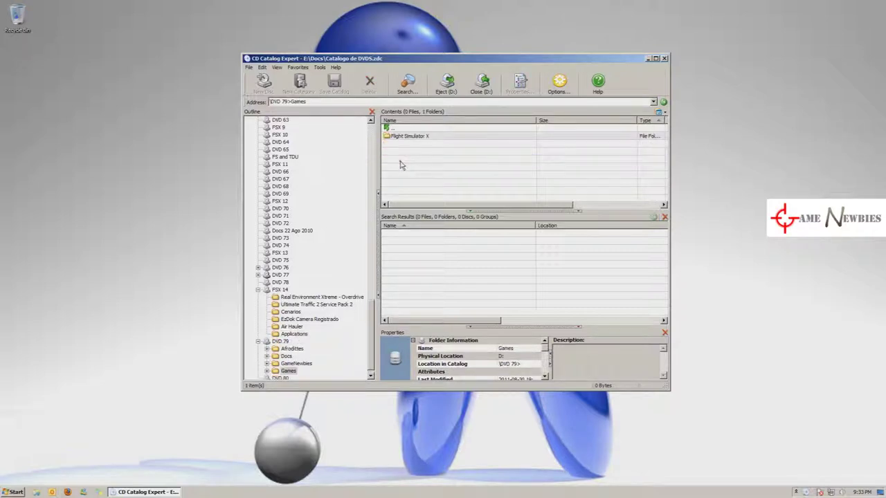
double_click(407, 139)
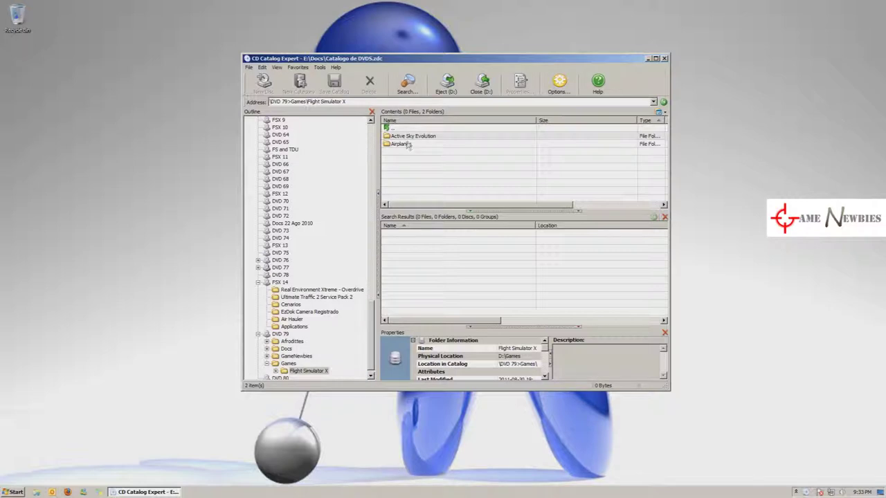
double_click(410, 137)
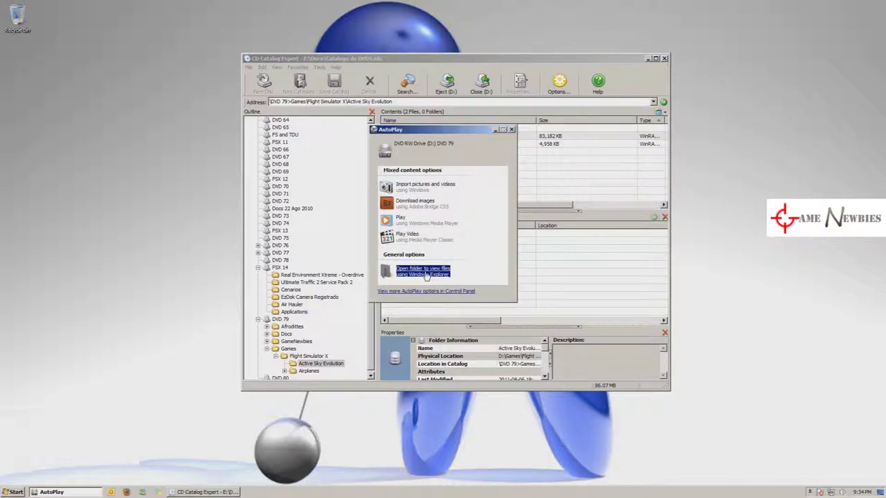
- Open the inserted DVD 79 in Windows Explorer and go to Games\Flight Simulator X\Active Sky Evolution
left_click(425, 275)
left_click(47, 217)
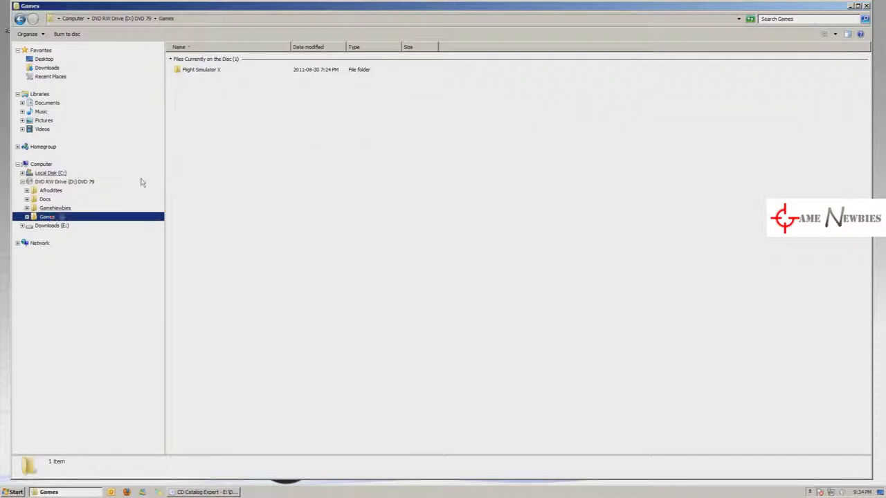
double_click(208, 71)
double_click(209, 70)
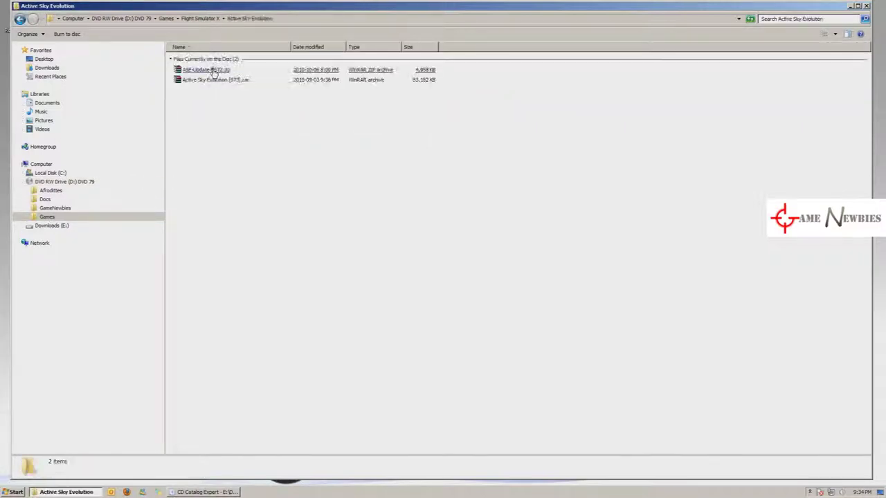
- Open ASE-Update-B572.zip and Active Sky Evolution [973].rar in WinRAR, and run setup.exe from the Active Sky Evolution archive
double_click(208, 69)
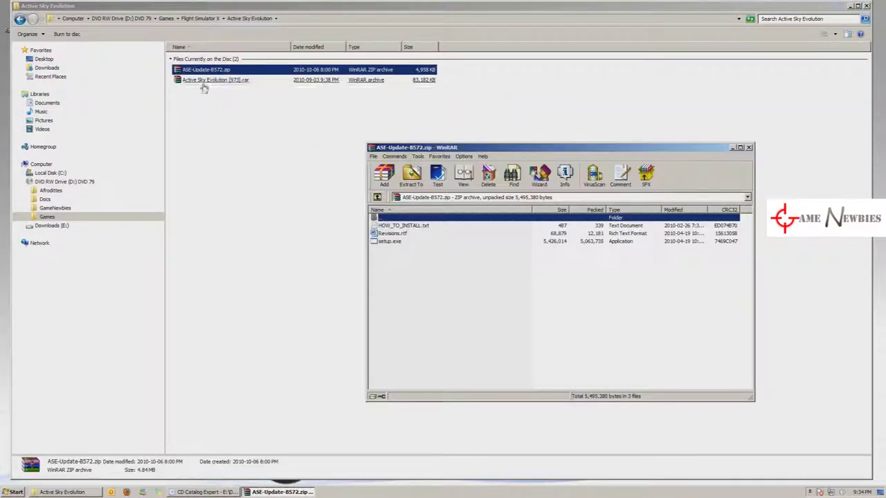
double_click(208, 81)
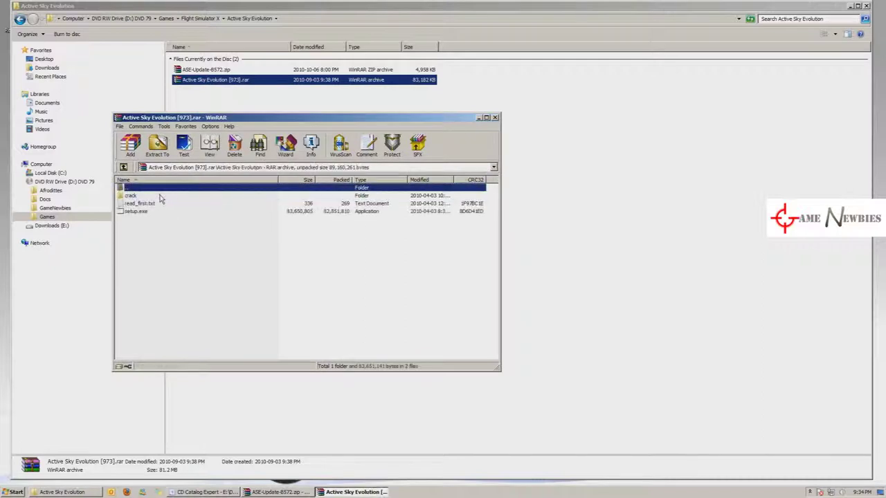
double_click(146, 214)
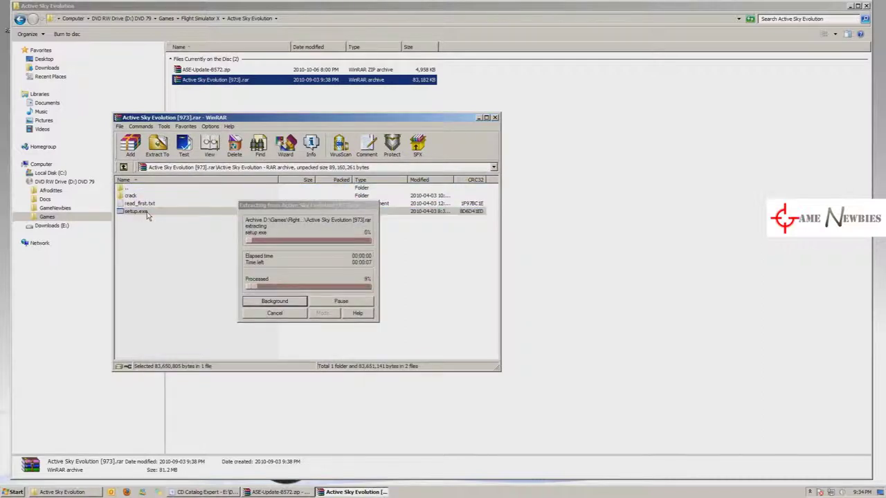
left_click(387, 433)
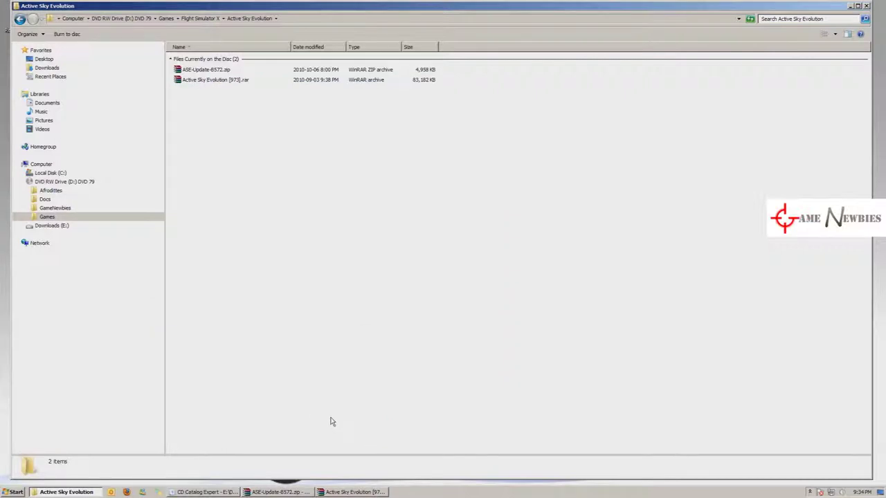
left_click(280, 492)
left_click(352, 492)
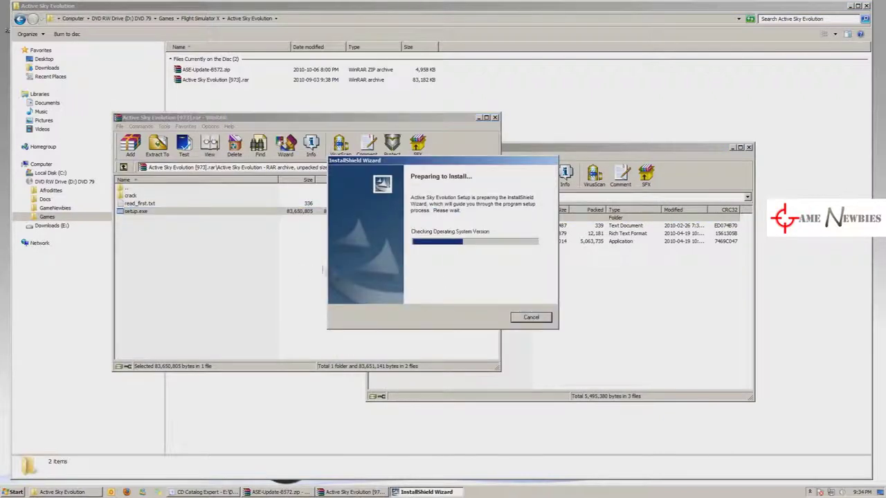
- Open the crack folder inside the Active Sky Evolution archive and browse to Program Files (x86) on Local Disk (C:) in Explorer
double_click(138, 196)
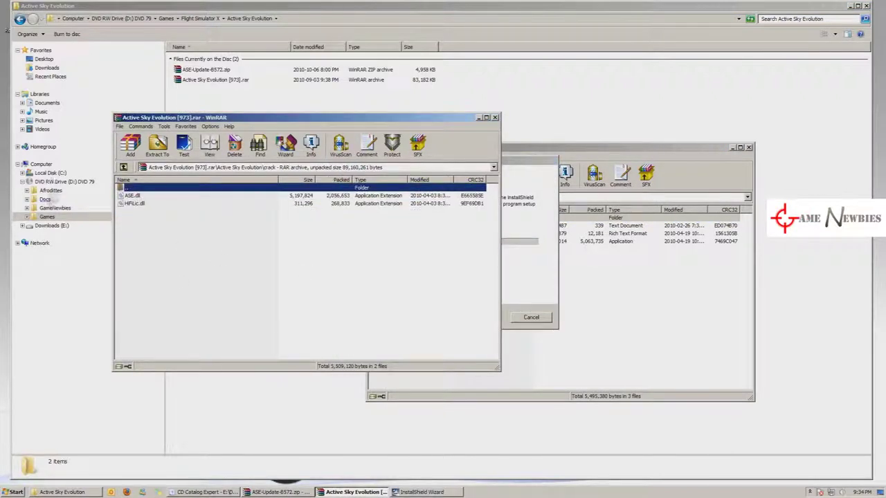
left_click(54, 173)
double_click(234, 111)
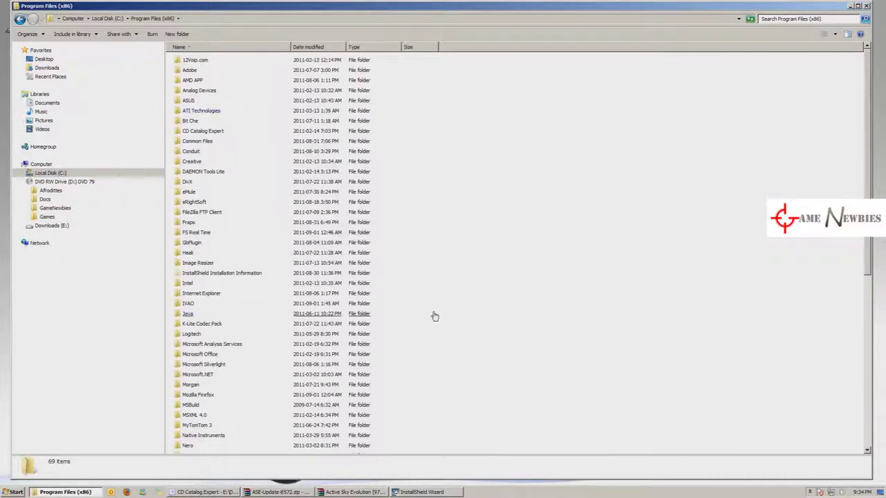
- Go through the Active Sky Evolution setup wizard, accepting the licence terms, and start the installation
left_click(428, 314)
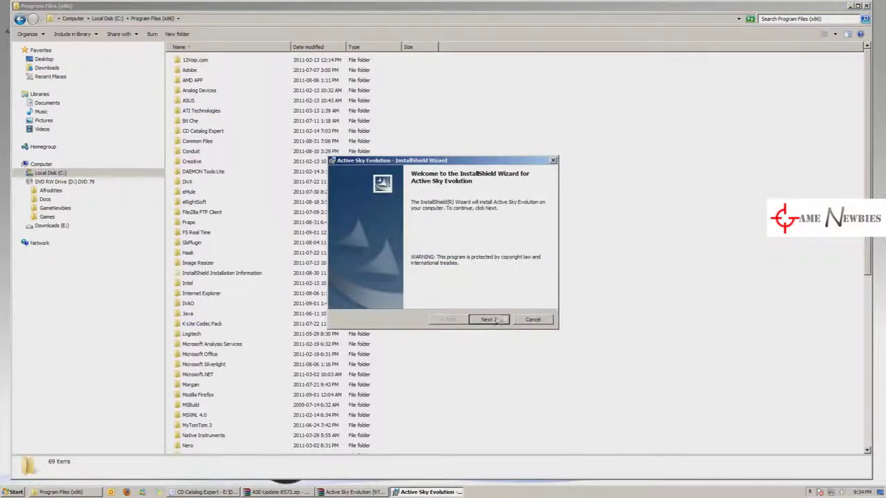
left_click(492, 321)
left_click(395, 288)
left_click(489, 320)
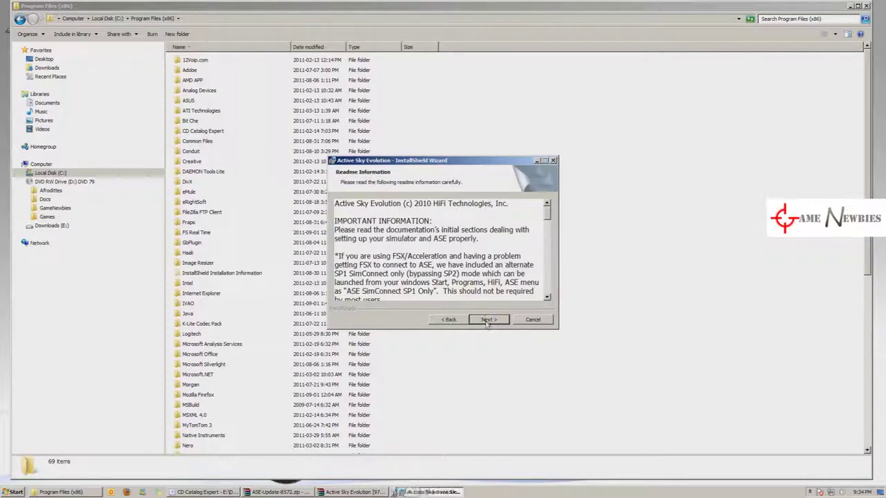
left_click(488, 320)
left_click(488, 321)
left_click(488, 321)
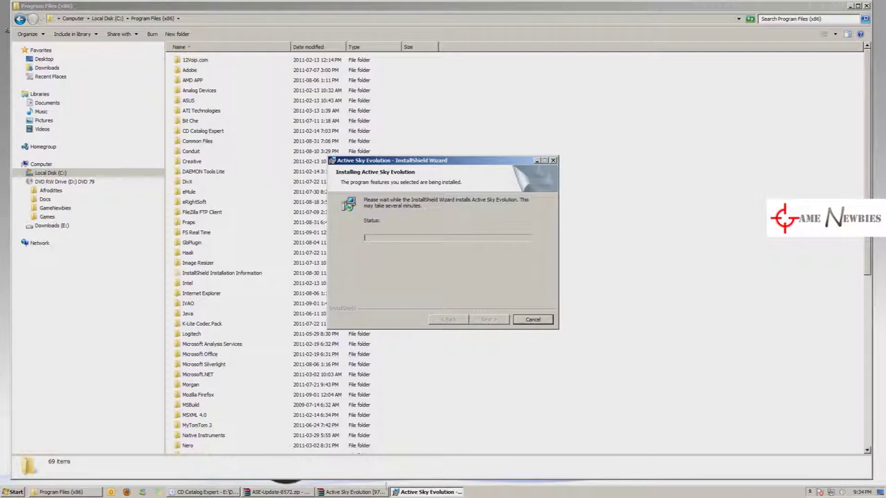
mouse_move(379, 493)
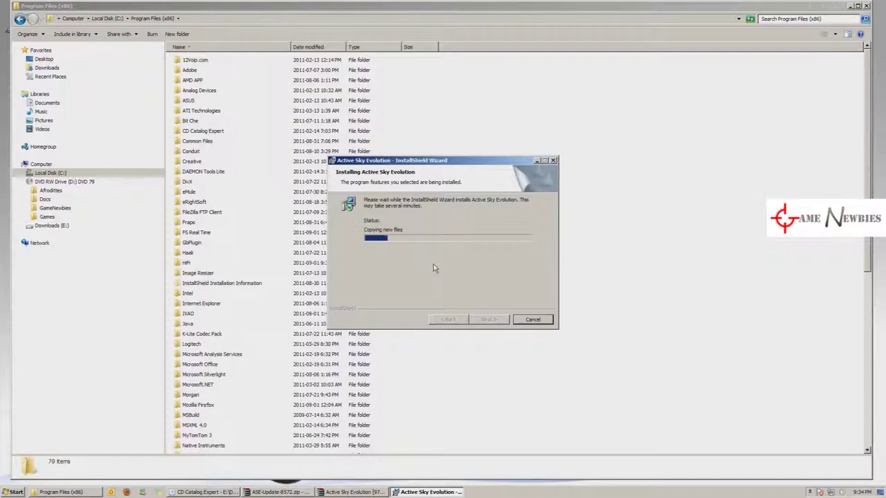
- Open the installed HiFi\ASE folder in Program Files (x86) and finish the Active Sky Evolution setup wizard
double_click(191, 261)
double_click(201, 62)
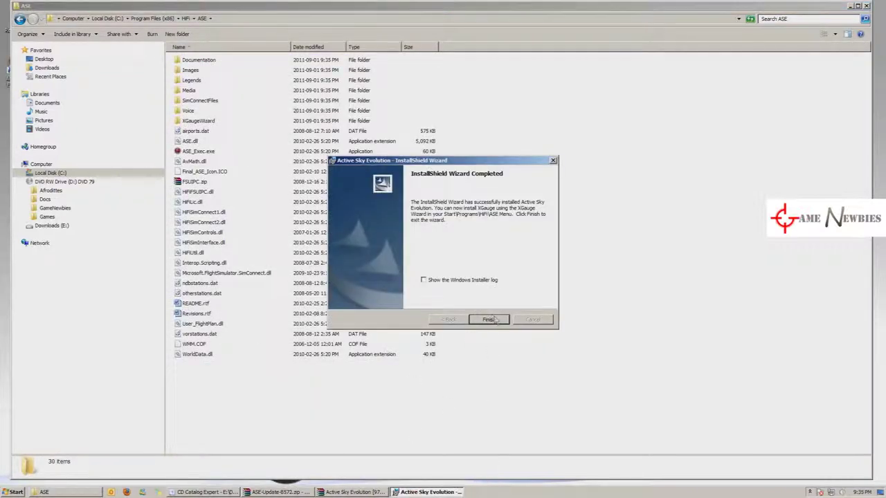
left_click(495, 319)
- Run setup.exe from ASE-Update-B572.zip, accept the licence terms and start installing the Active Sky Evolution Update
left_click(353, 492)
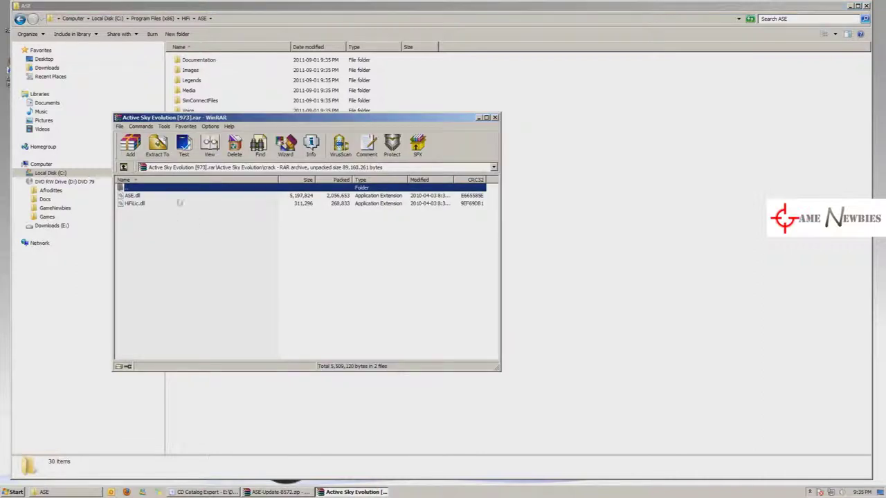
left_click(289, 492)
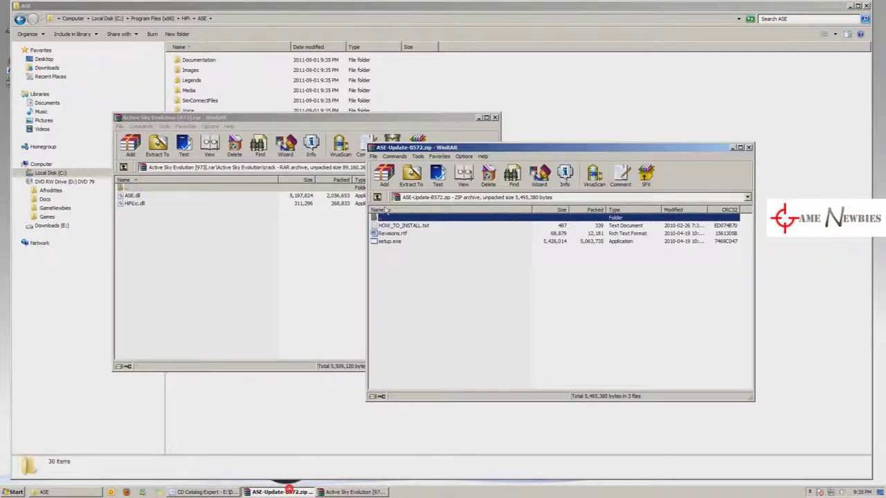
double_click(389, 241)
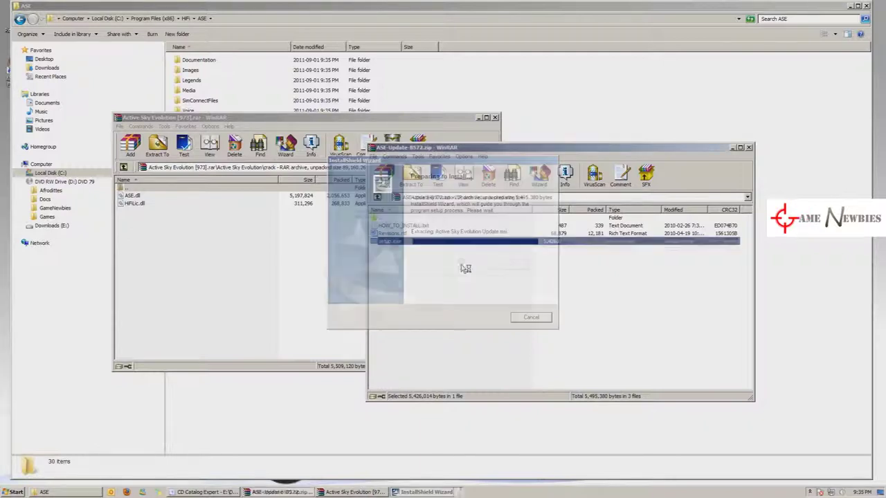
left_click(489, 319)
left_click(439, 287)
left_click(489, 319)
left_click(489, 319)
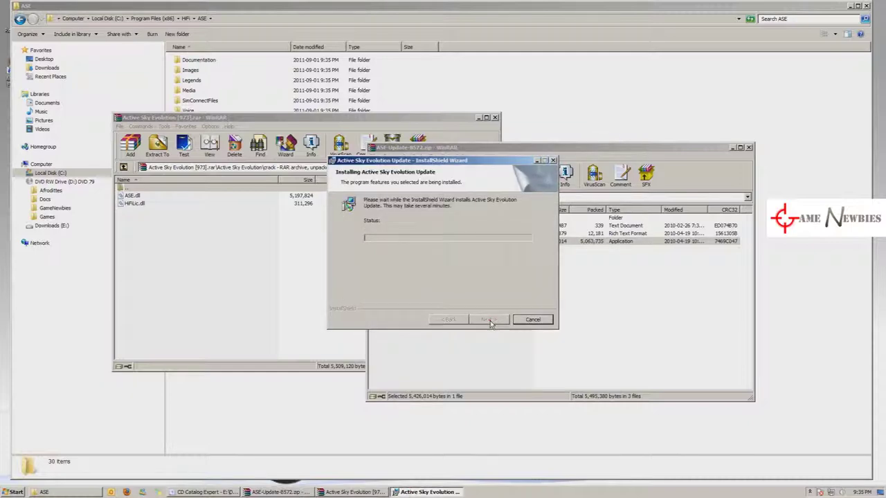
- Close the ASE-Update-B572.zip archive and finish the Active Sky Evolution Update wizard
left_click(596, 309)
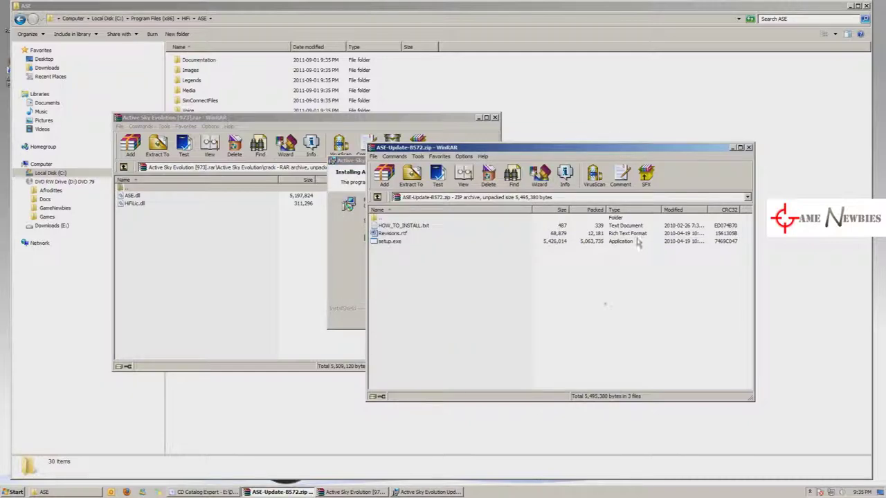
left_click(748, 148)
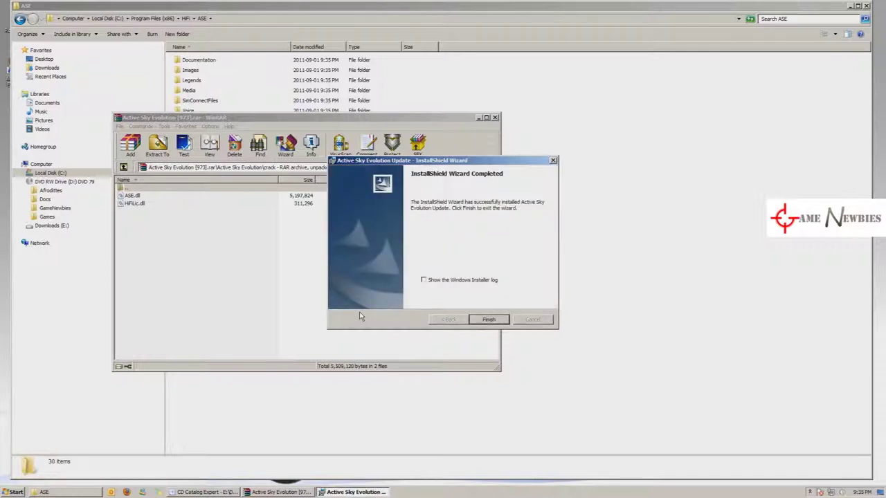
left_click(484, 321)
- Move ASE.dll and HiFiLic.dll from the archive's crack folder into HiFi\ASE, replacing the existing files, and close the open windows
left_click_drag(201, 247, 154, 216)
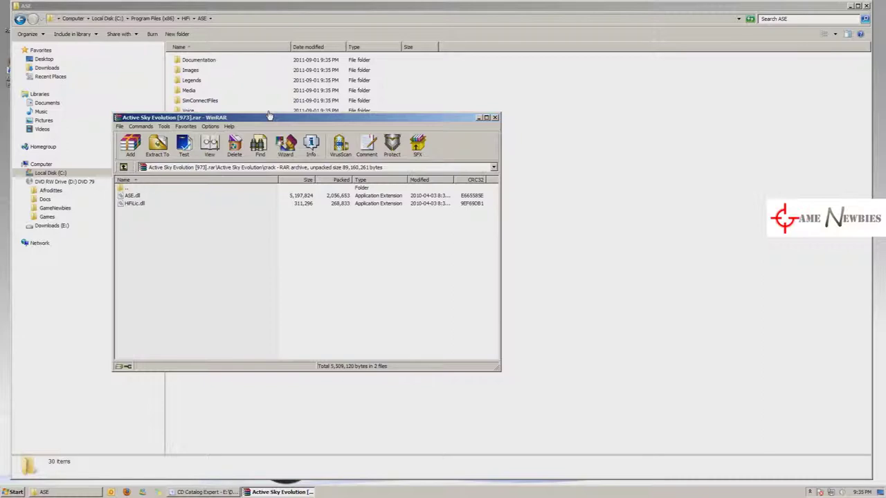
left_click_drag(269, 116, 557, 164)
key("ctrl+a")
left_click_drag(419, 244, 273, 382)
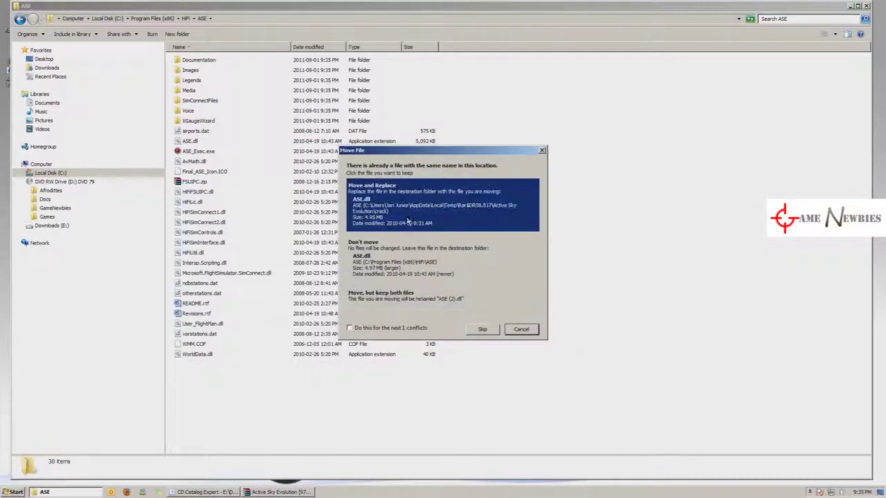
left_click(447, 211)
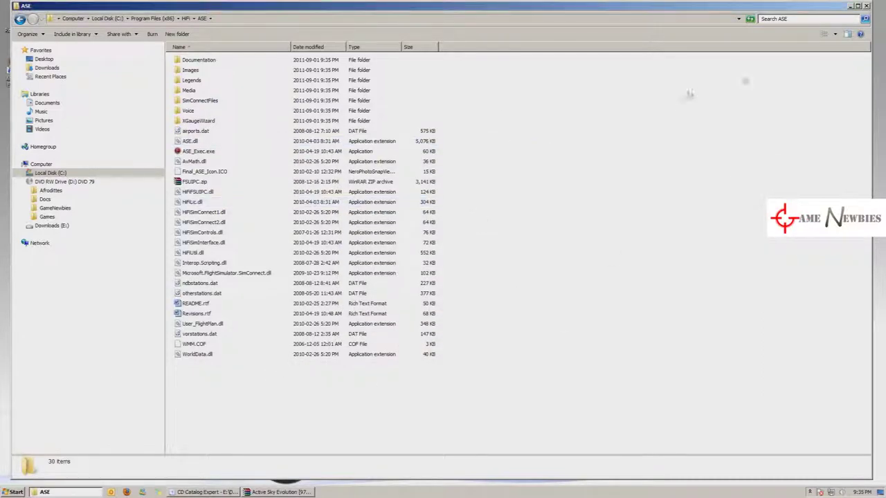
left_click(866, 8)
key("Escape")
- Move the HiFi program group into the Flight Simulator X group in the list of all programs
left_click(14, 492)
left_click(47, 463)
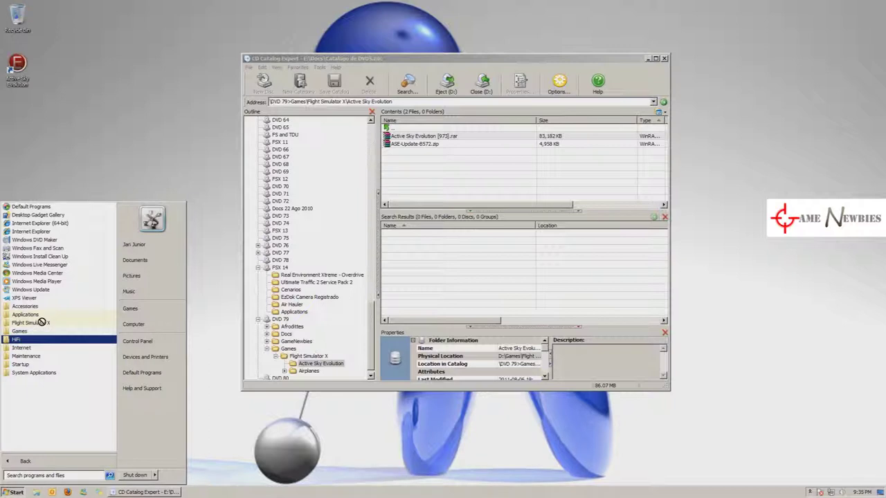
left_click(35, 322)
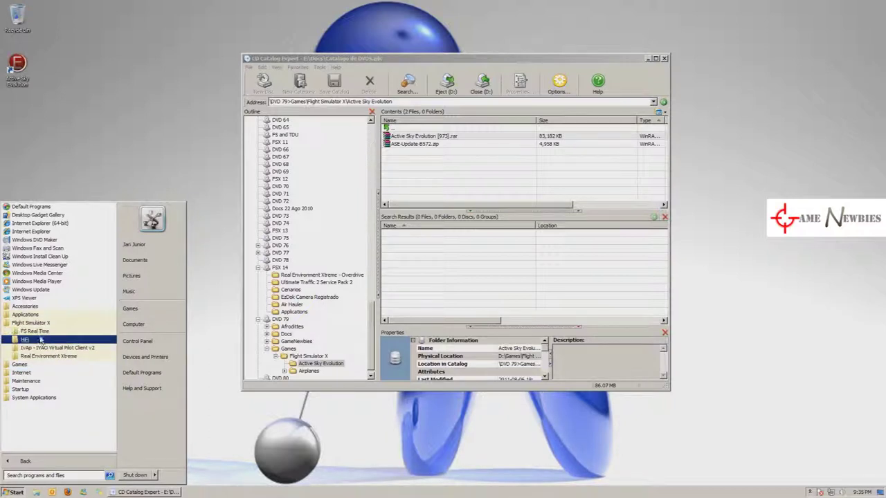
- Move the Active Sky Evolution shortcut from HiFi\ASE directly into the Flight Simulator X program group and launch it
left_click(26, 339)
left_click(34, 348)
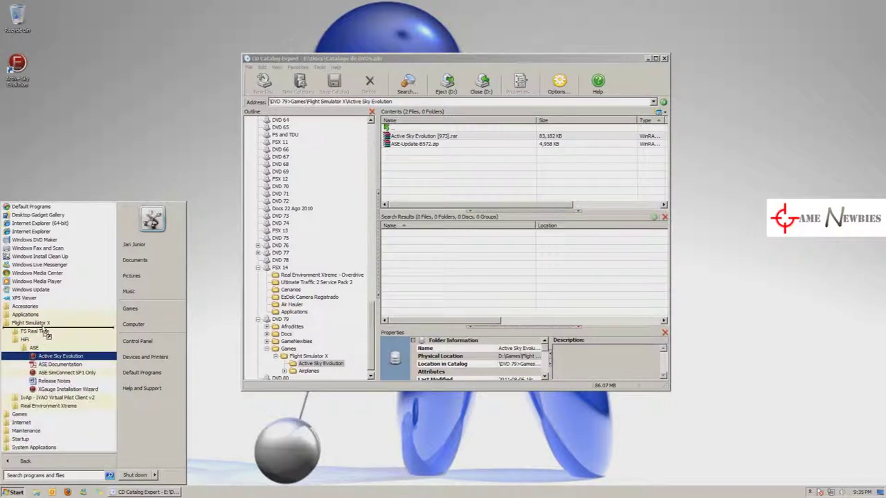
left_click(40, 332)
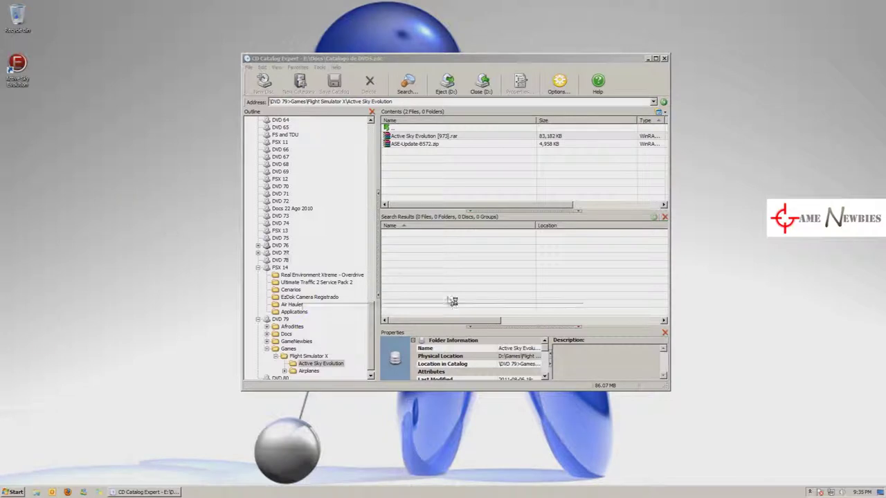
- Delete the Active Sky Evolution shortcut from the desktop and minimise the CD Catalog Expert window
left_click_drag(97, 37, 11, 166)
key("Delete")
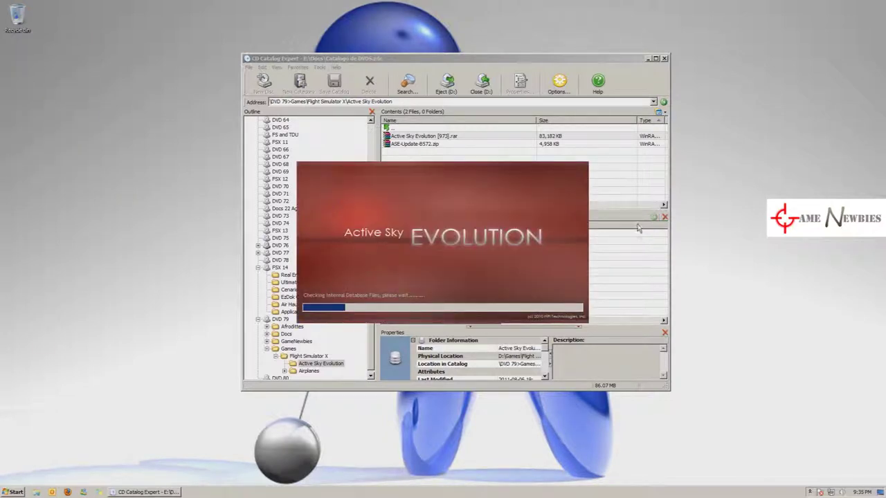
left_click(649, 58)
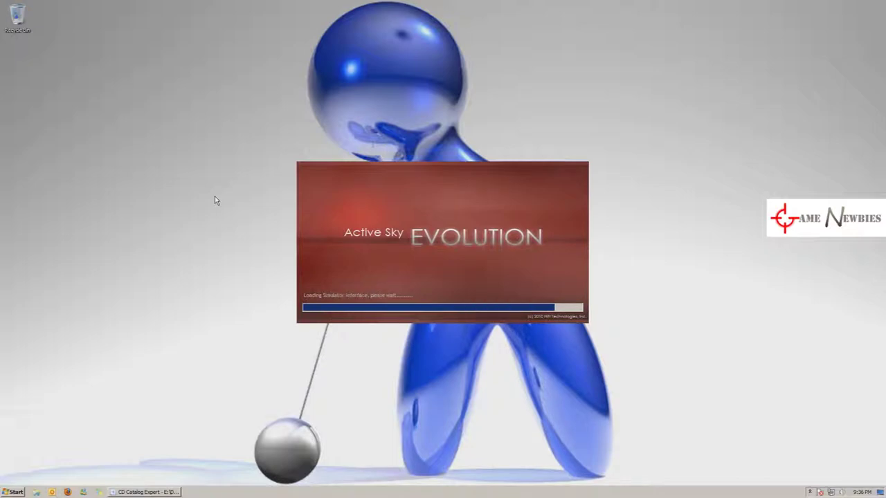
left_click_drag(323, 92, 475, 106)
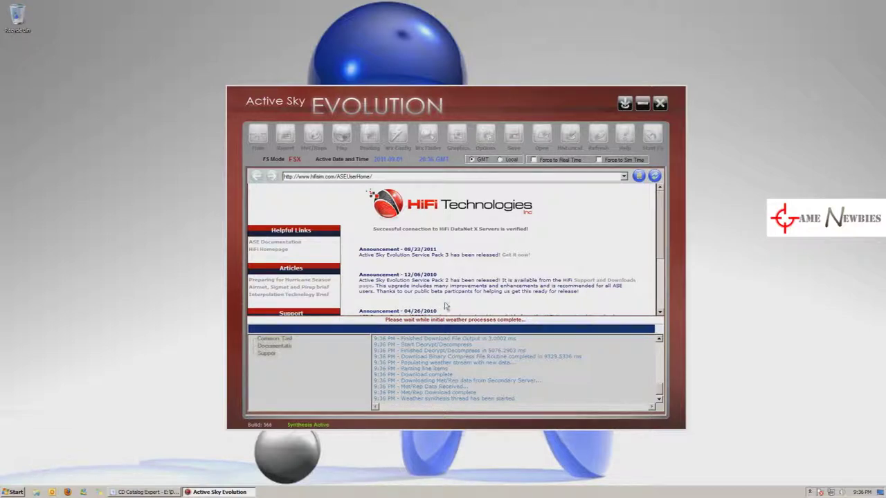
- Turn off Play Startup Sound Effect and Show in-sim text messages in the general options of Active Sky Evolution
mouse_move(454, 91)
left_mouse_down()
mouse_move(318, 126)
mouse_move(462, 84)
left_mouse_up()
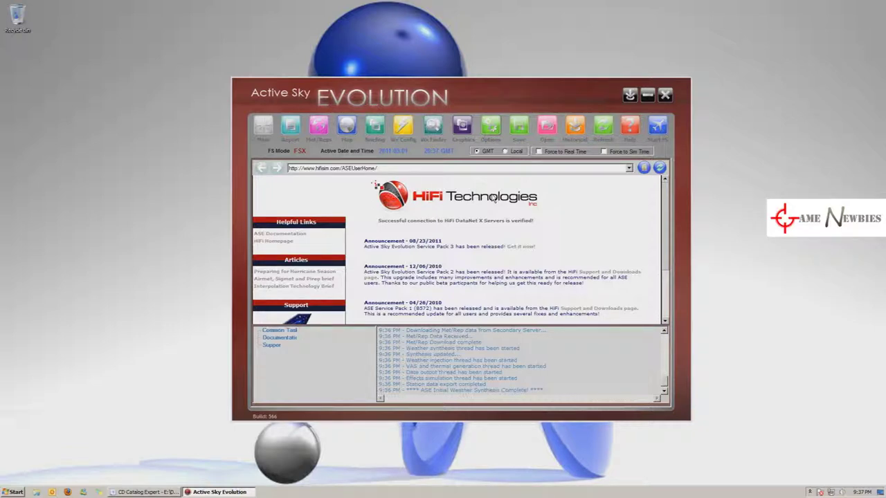
left_click(492, 130)
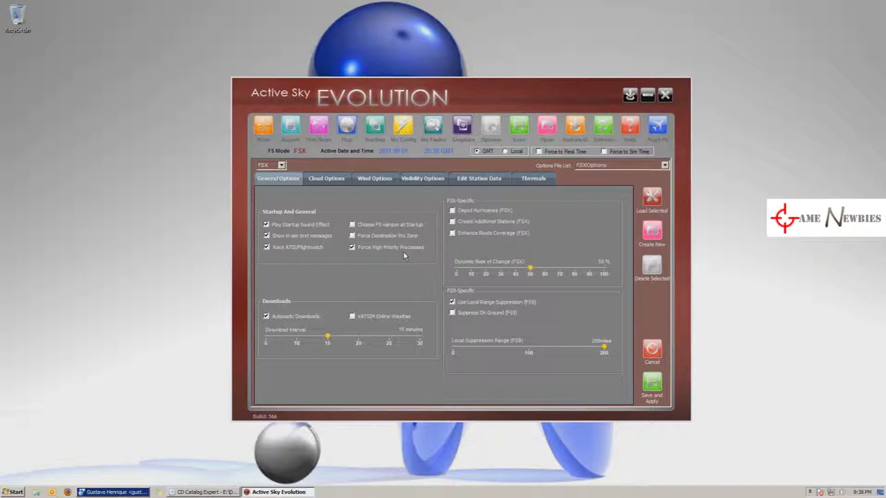
left_click(267, 225)
left_click(273, 237)
mouse_move(354, 231)
- Set Maximum Cloud Layers to 12 and enable Prevent Cloud Redraws (FSX DWC Mode) in the cloud options
left_click(335, 181)
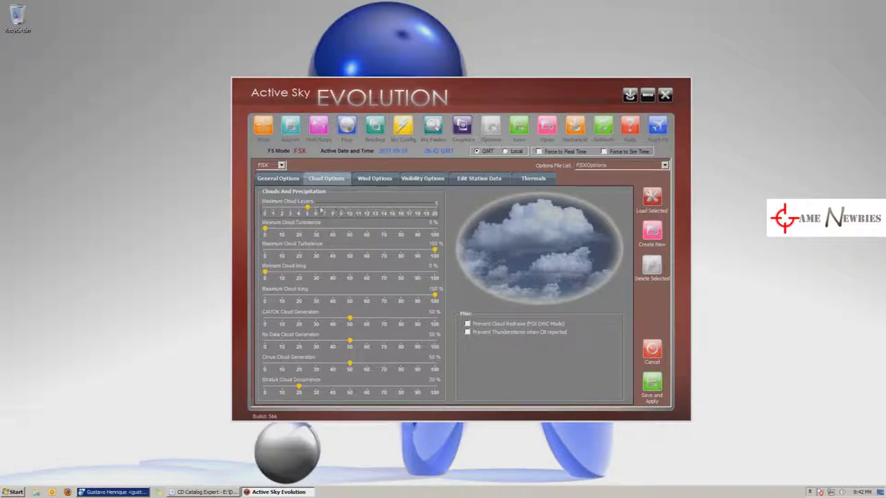
left_click_drag(311, 212, 359, 215)
left_click(480, 322)
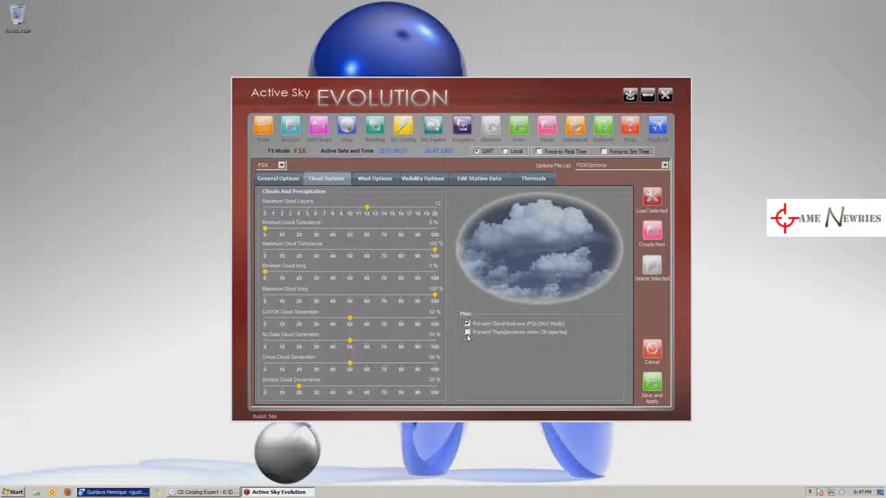
mouse_move(467, 339)
- Enable Disable Winds Aloft and Enable Direct Wind Control and Smoothing in the wind options, accepting the global weather mode
left_click(377, 180)
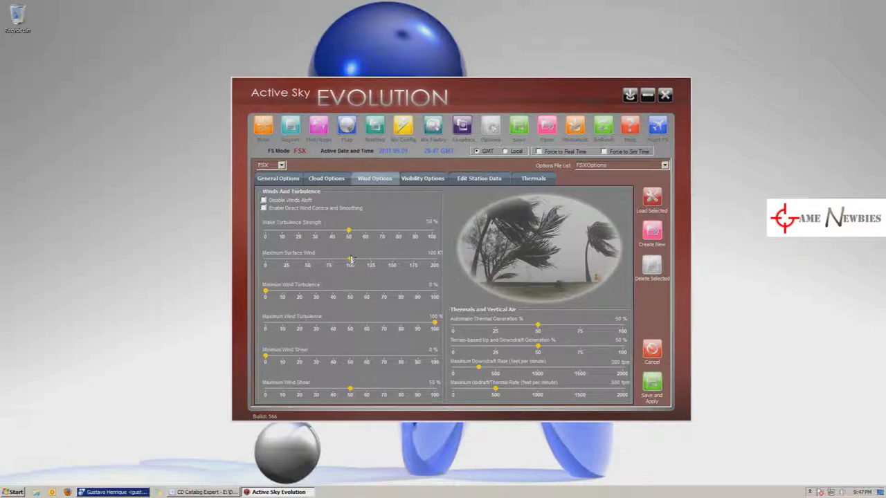
left_click(264, 208)
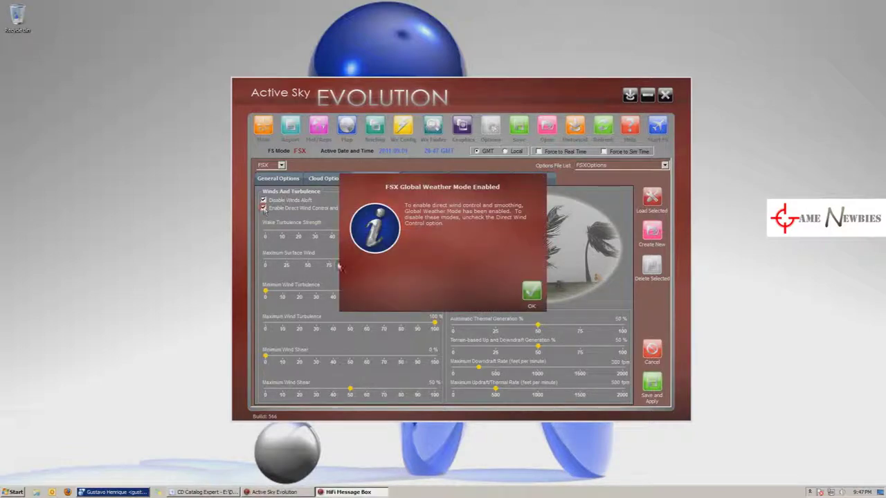
left_click(522, 304)
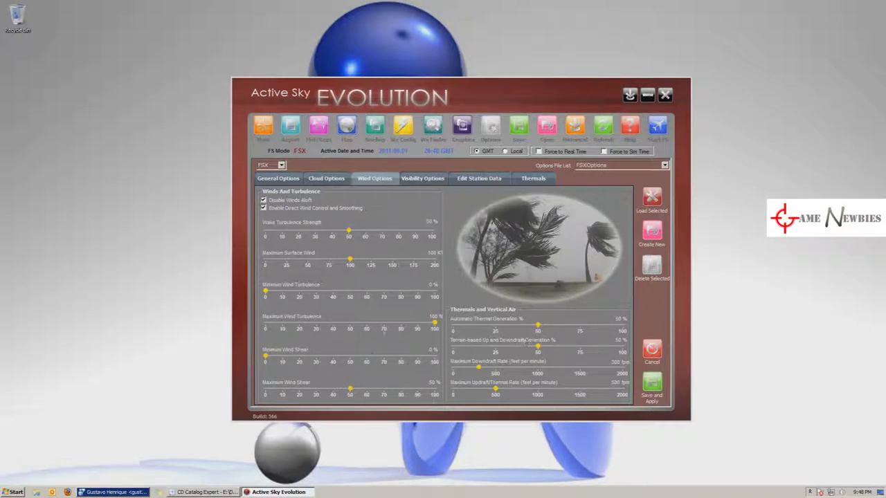
- Enable Disable Haze Layer and Enable Visibility Graduation and Smoothing in the visibility options
left_click(419, 180)
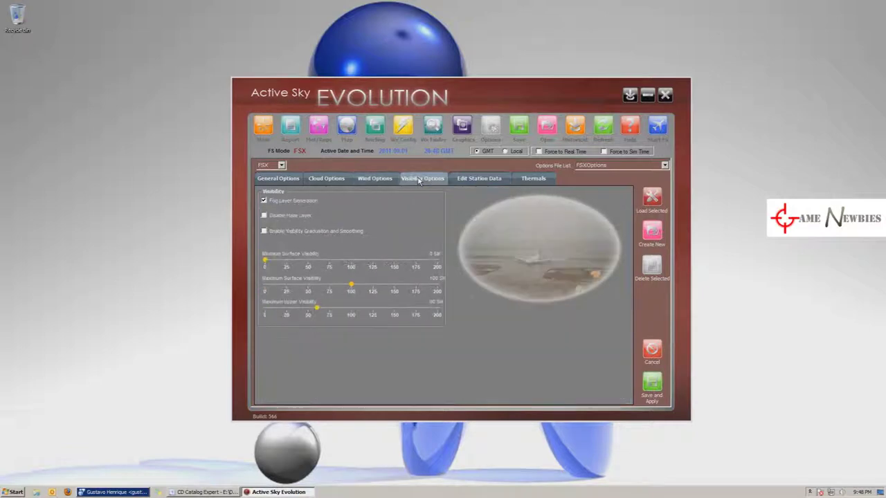
left_click(265, 217)
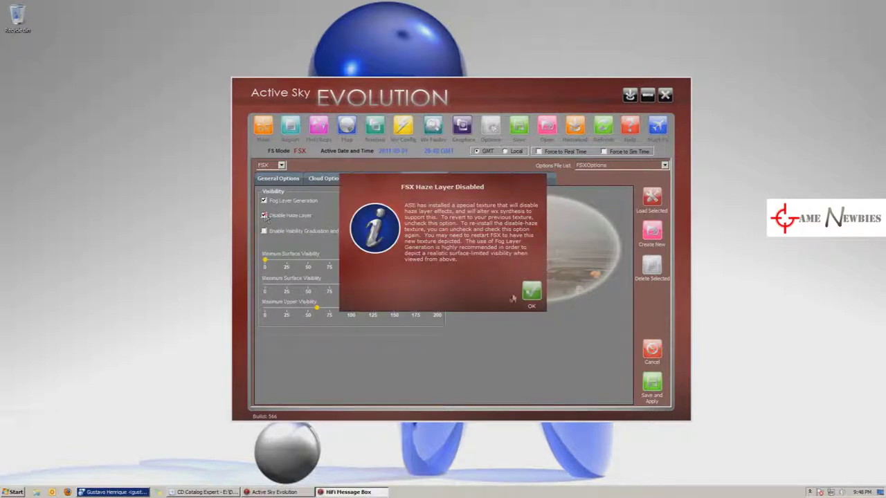
left_click(530, 294)
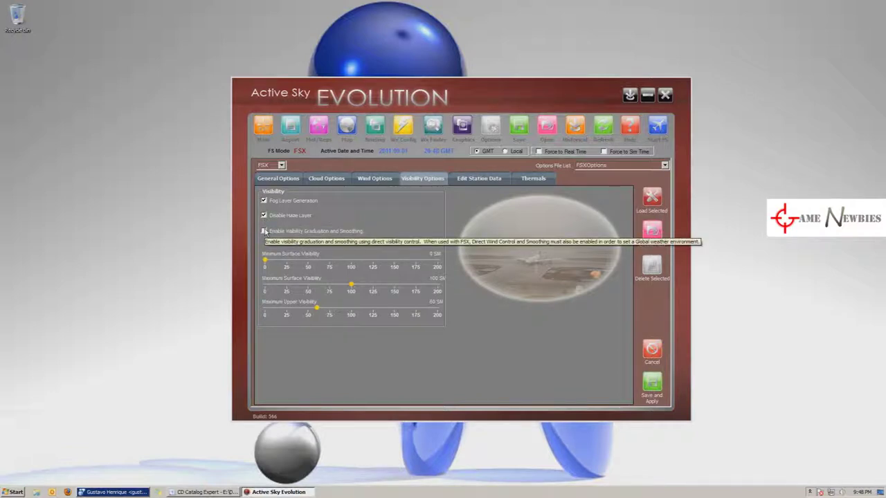
left_click(264, 232)
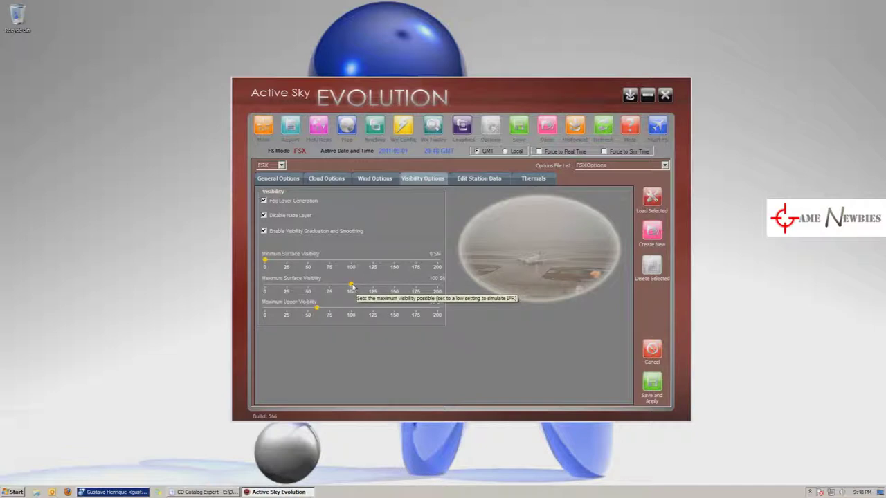
- Set Maximum Surface Visibility to 125 SM and Maximum Upper Visibility to 75 SM, saving and applying the options
left_click_drag(352, 286, 372, 284)
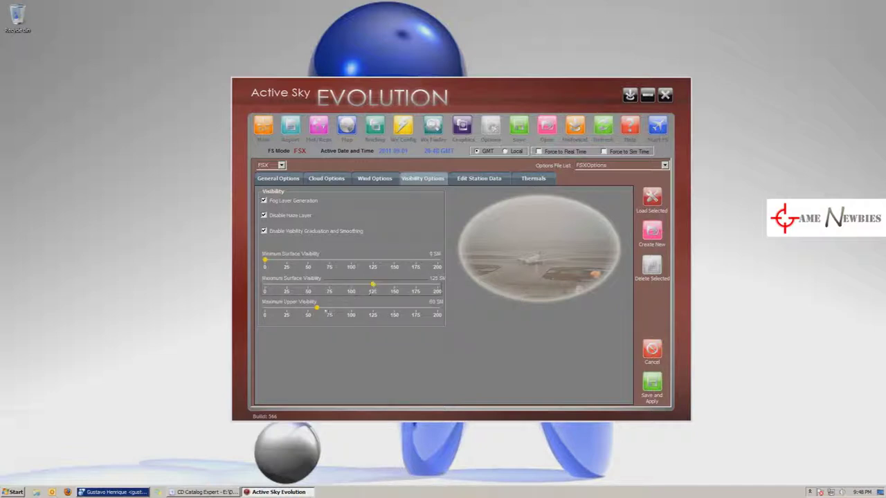
left_click_drag(317, 308, 330, 310)
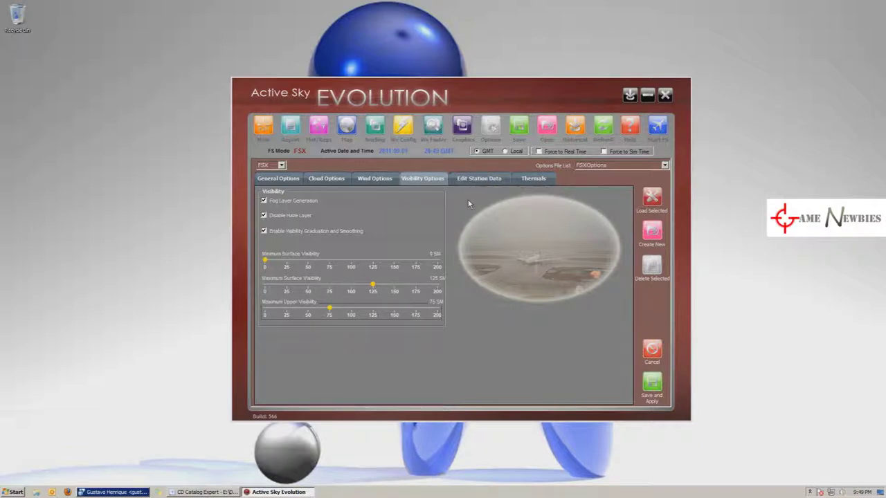
left_click(652, 383)
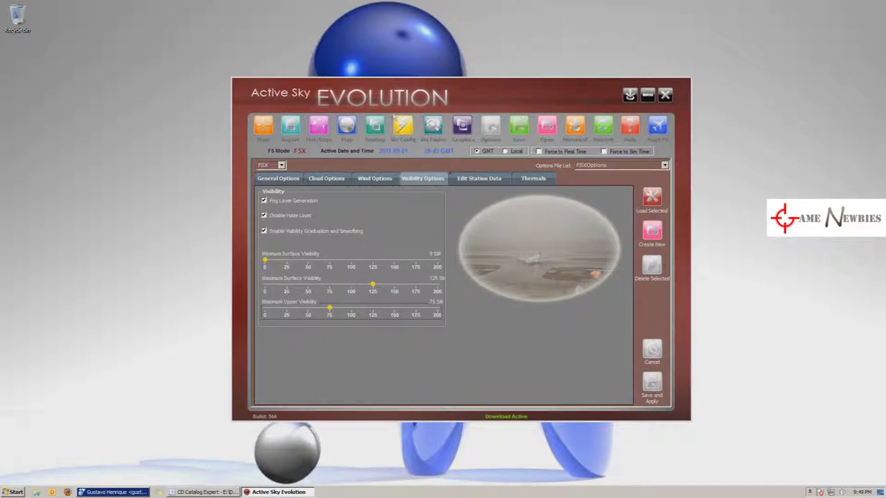
- Close Active Sky Evolution and launch it again from the installed programs
left_click(665, 95)
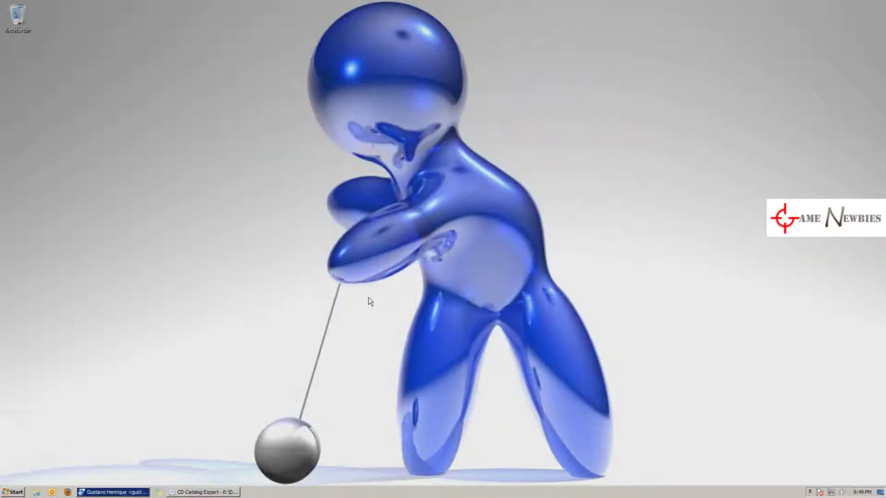
key("super")
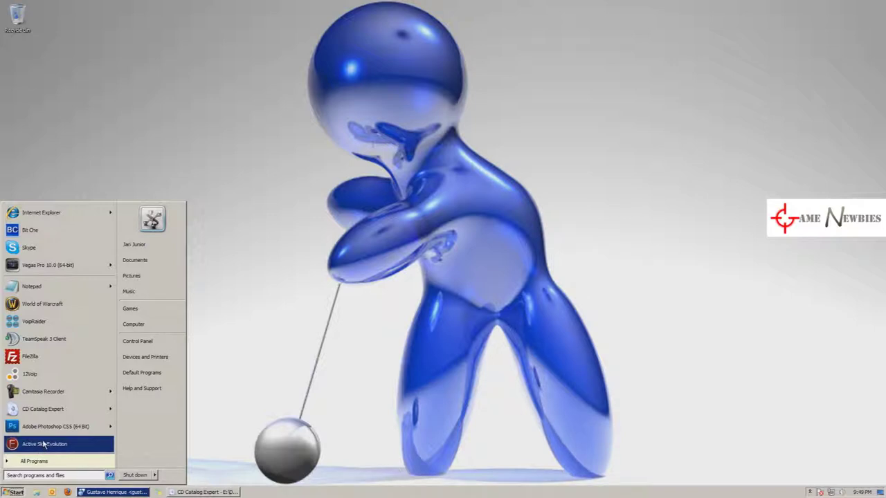
left_click(355, 325)
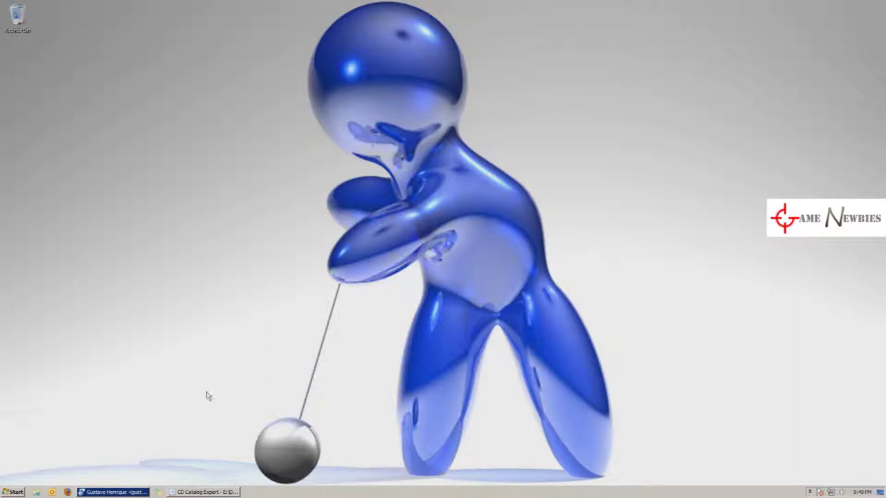
left_click(13, 492)
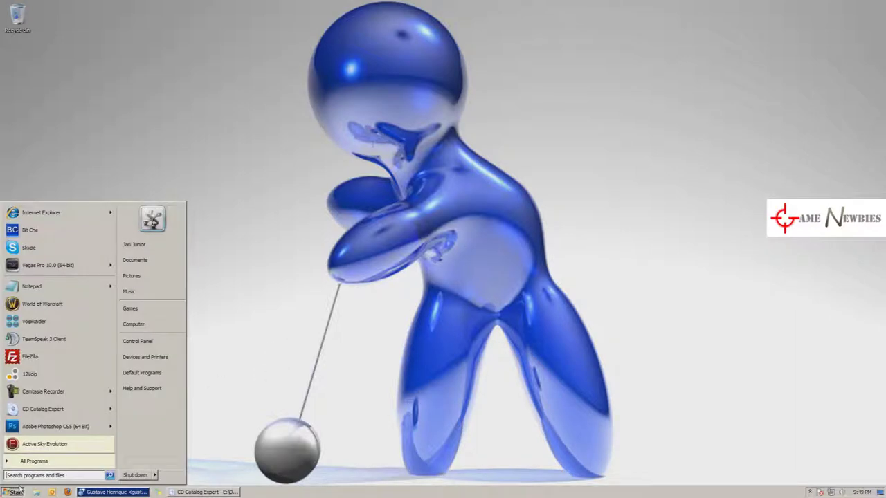
left_click(14, 492)
left_click(14, 492)
left_click(56, 459)
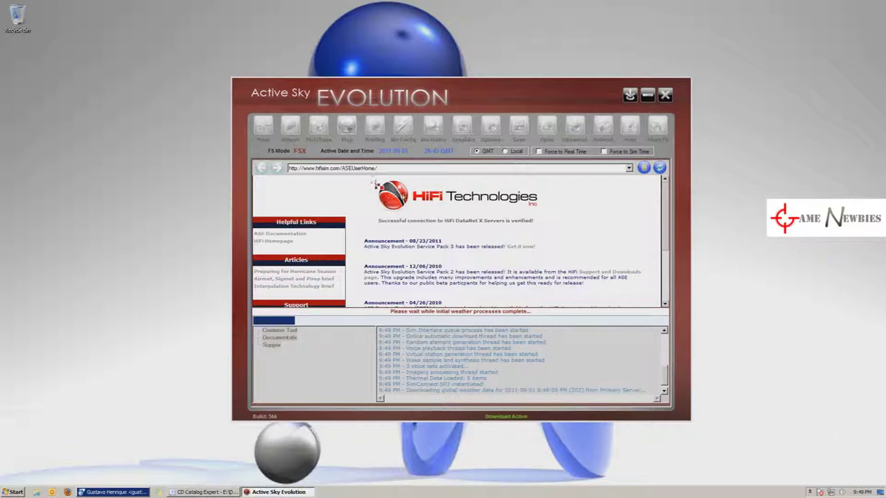
left_click_drag(365, 243, 423, 276)
left_click(366, 251)
left_click_drag(366, 247, 588, 281)
left_click(487, 280)
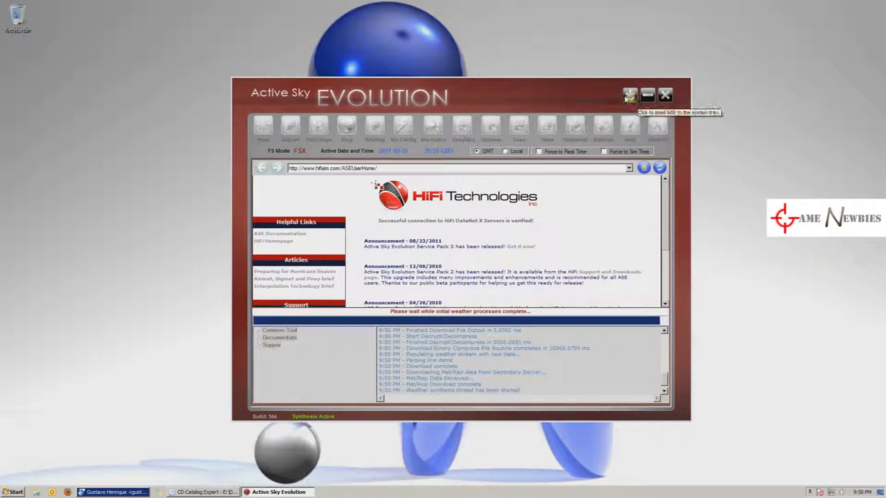
- Send Active Sky Evolution to the system tray and exit it from there
left_click(629, 95)
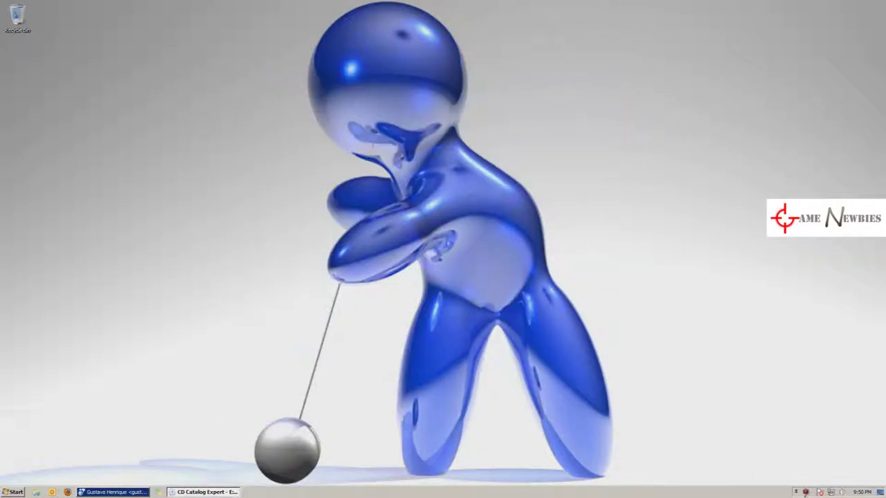
right_click(805, 492)
left_click(760, 461)
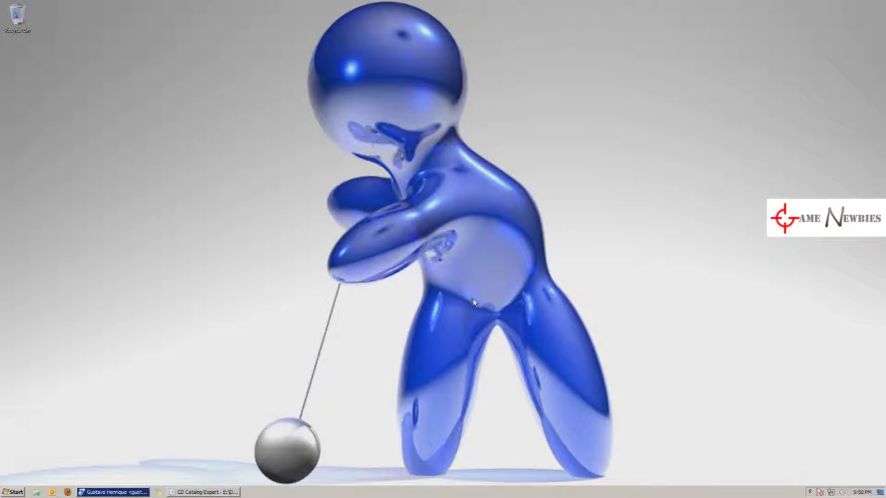